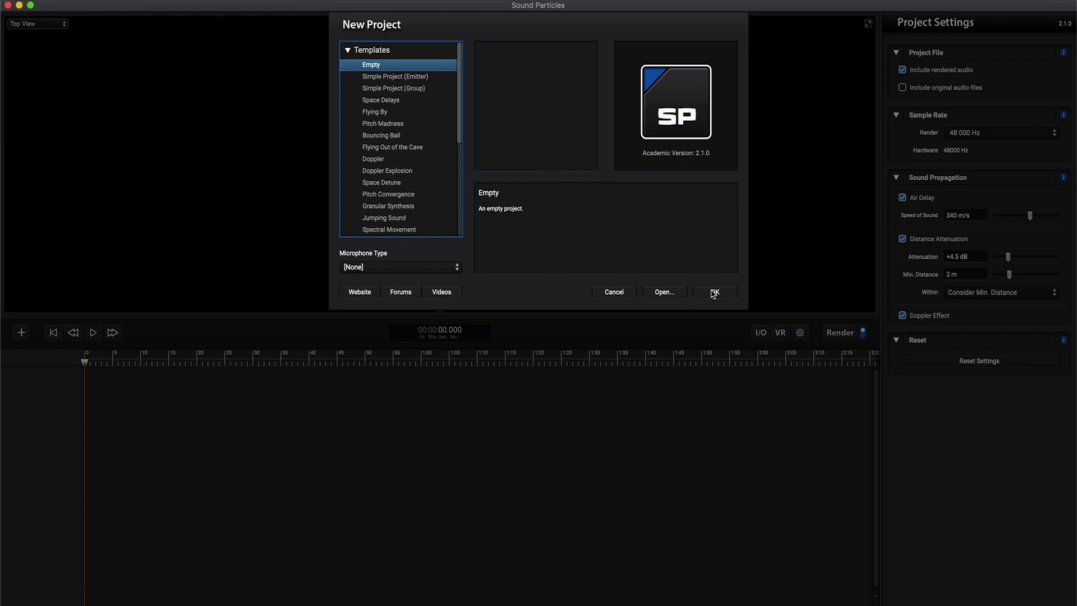
# Create a project from the Empty template and add the Mosquito audio/particles preset as a track
pyautogui.click(713, 293)
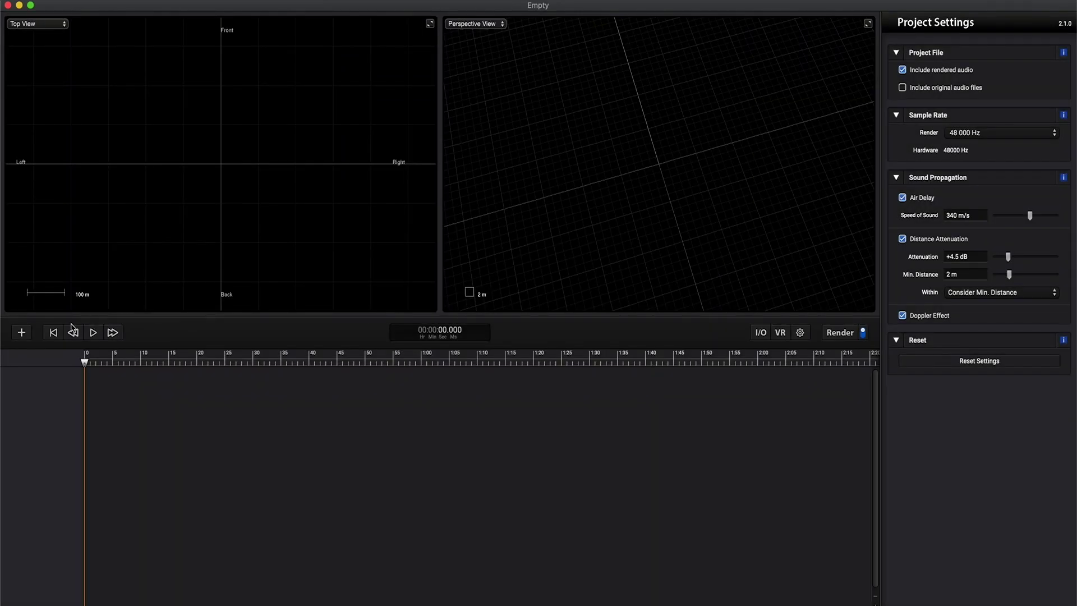
pyautogui.click(23, 333)
pyautogui.moveTo(62, 432)
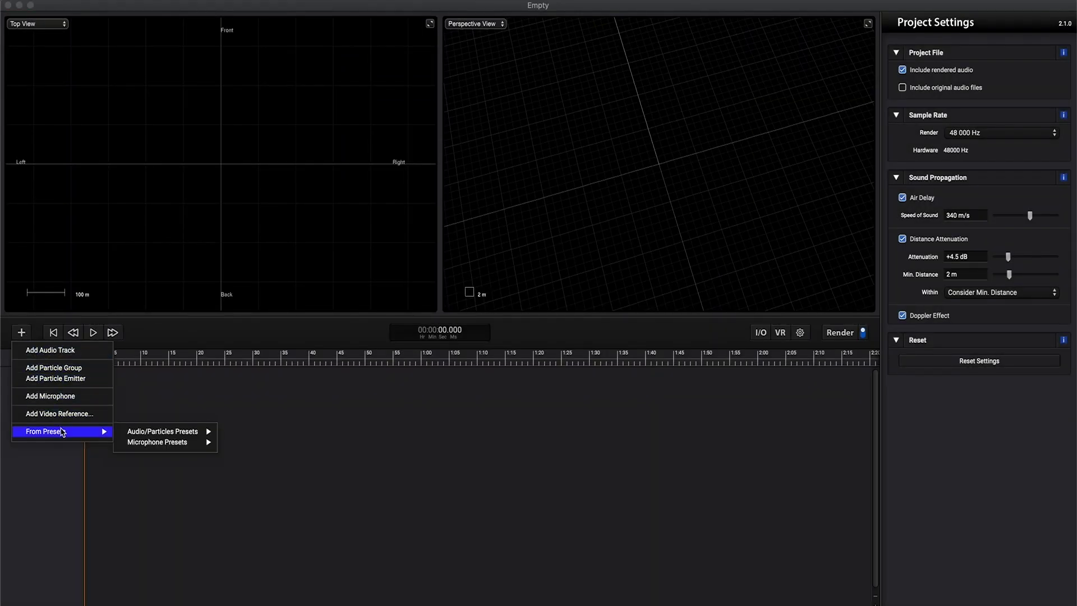
pyautogui.moveTo(163, 432)
pyautogui.scroll(-5, 272, 413)
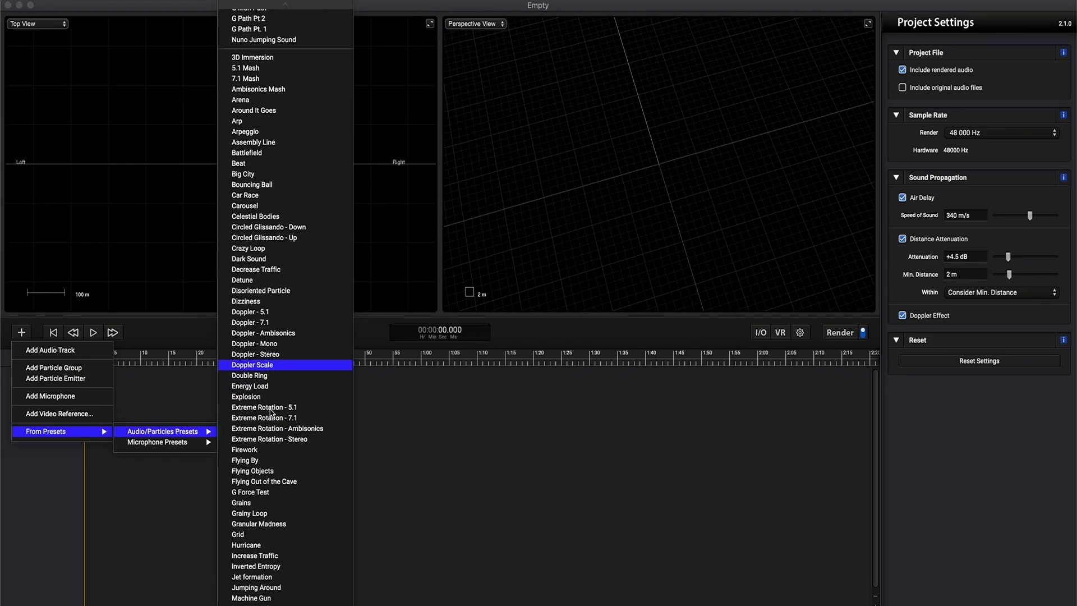
pyautogui.scroll(-4, 269, 404)
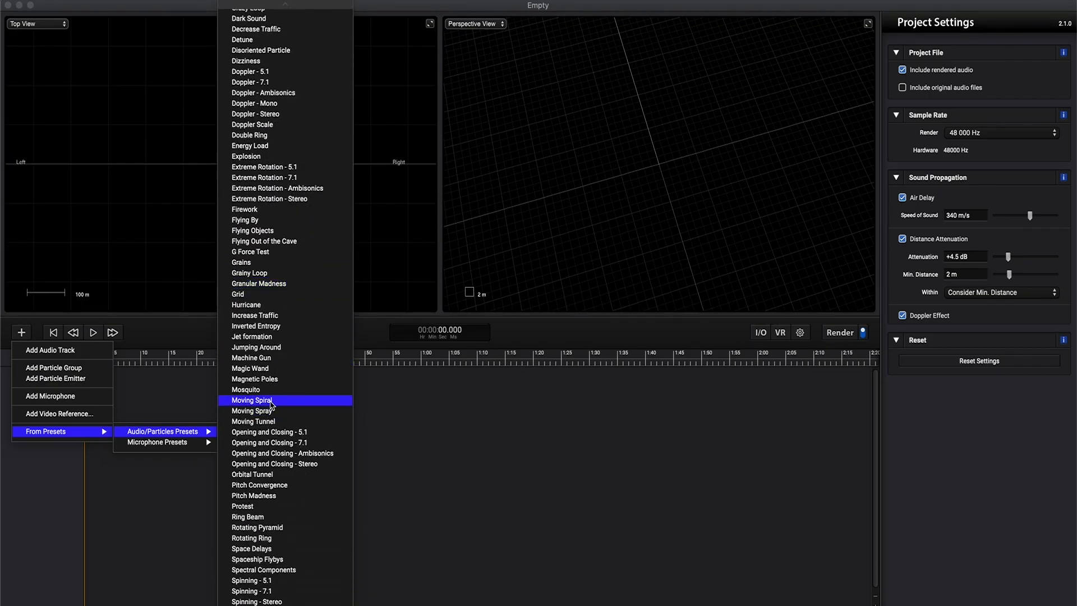
pyautogui.click(267, 391)
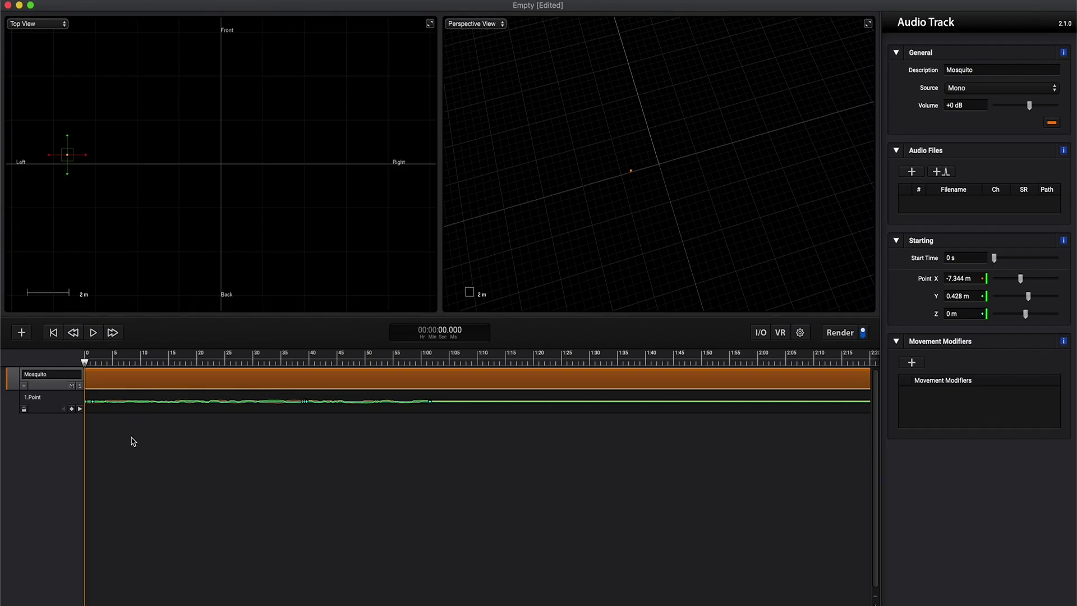
# Enlarge the Mosquito track's point automation lane, move the starting point to about X -6.619 m, Y 1.77 m, and shrink the lane again
pyautogui.moveTo(50, 411); pyautogui.dragTo(44, 527)
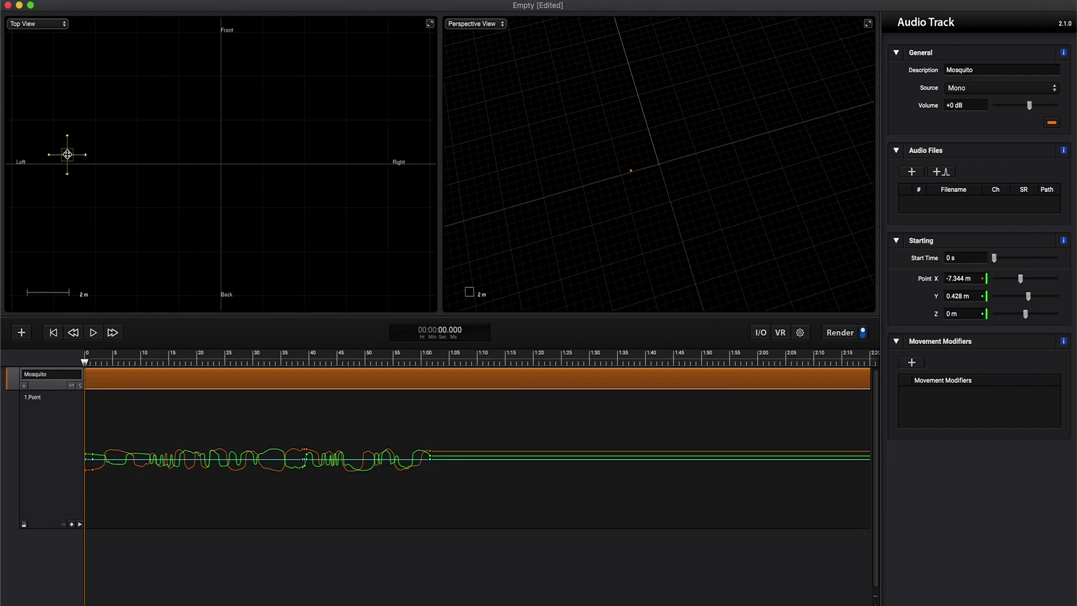
pyautogui.moveTo(67, 154); pyautogui.dragTo(107, 158)
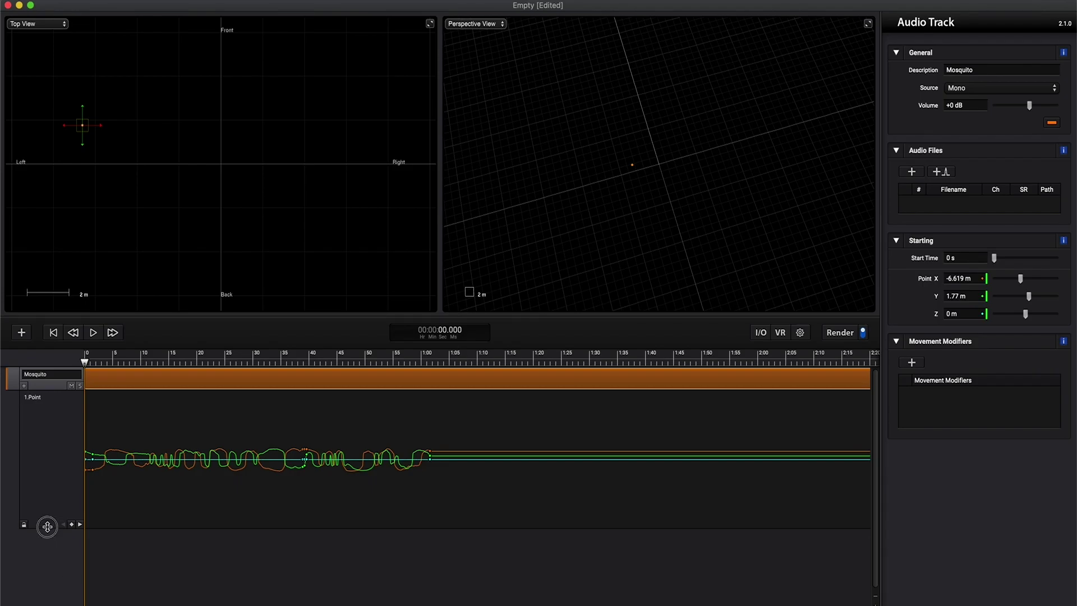
pyautogui.moveTo(47, 526); pyautogui.dragTo(32, 417)
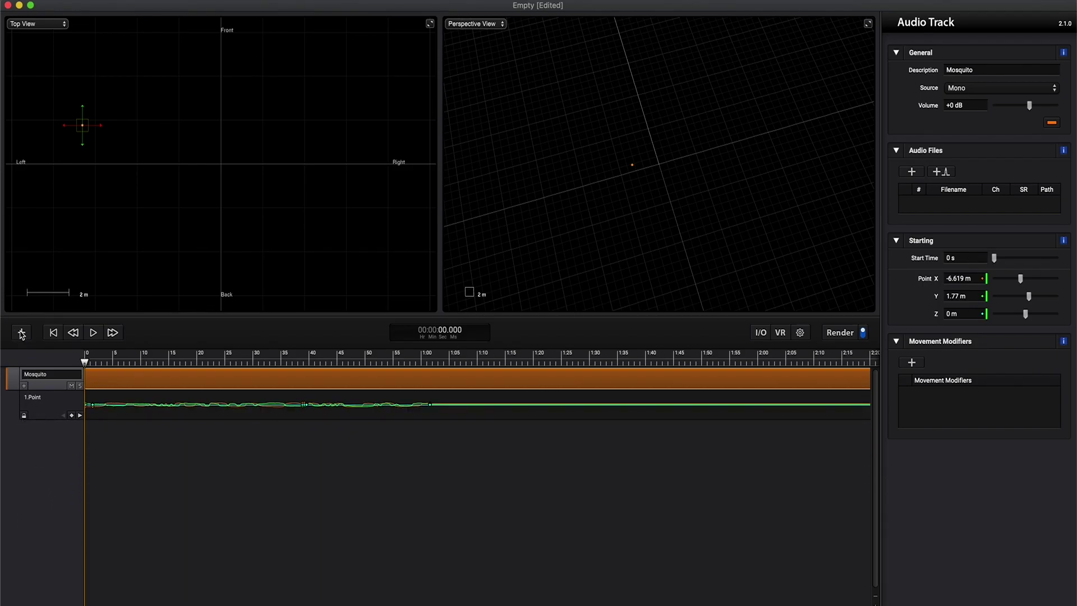
# Add a microphone to the project and set its type to ORTF Pair
pyautogui.click(21, 332)
pyautogui.click(78, 396)
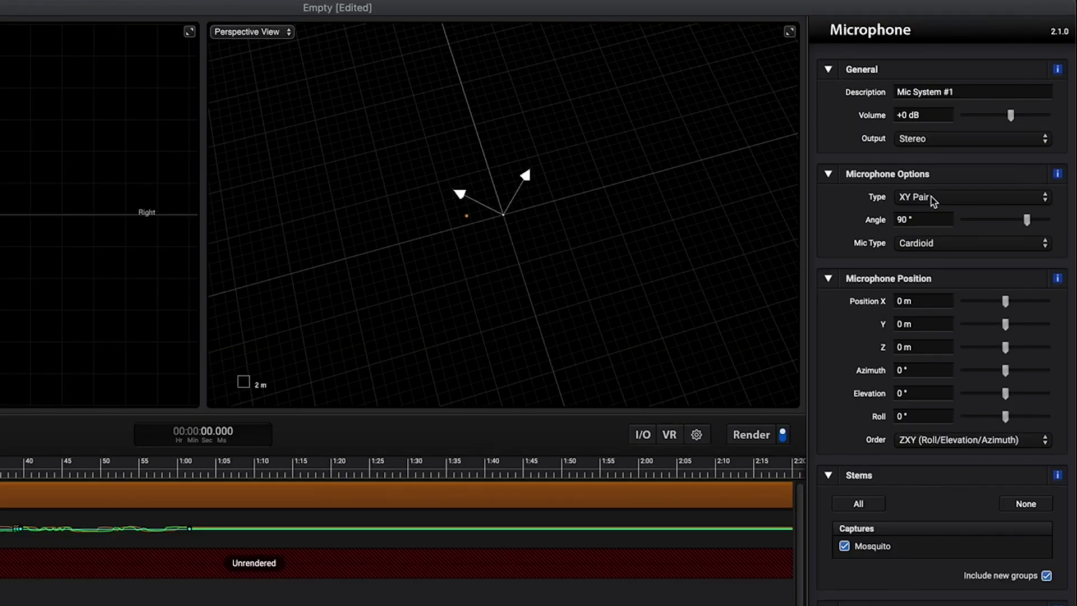
pyautogui.click(933, 199)
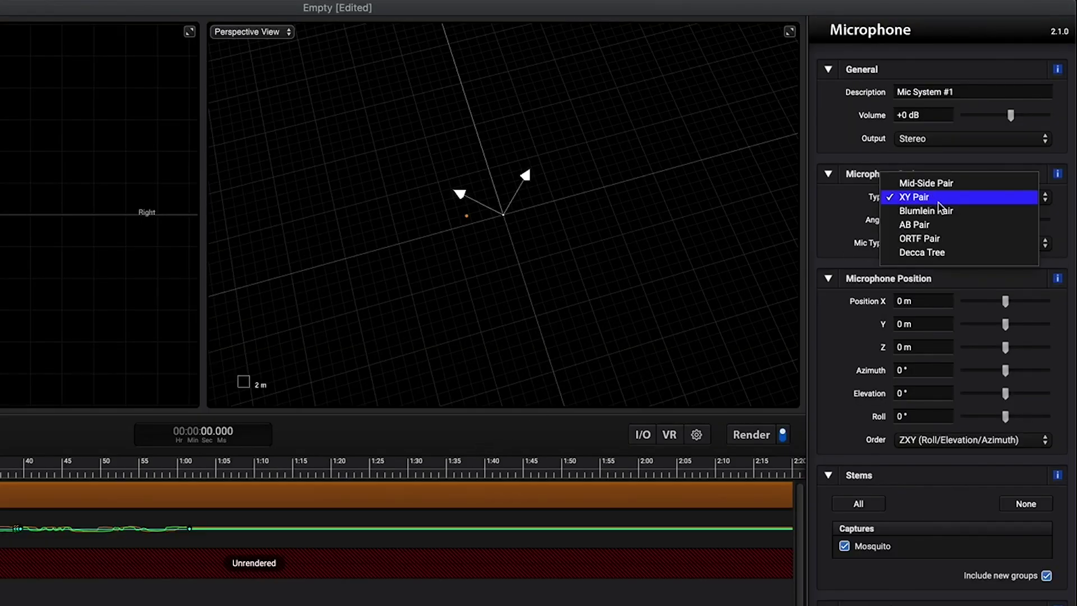
pyautogui.click(951, 245)
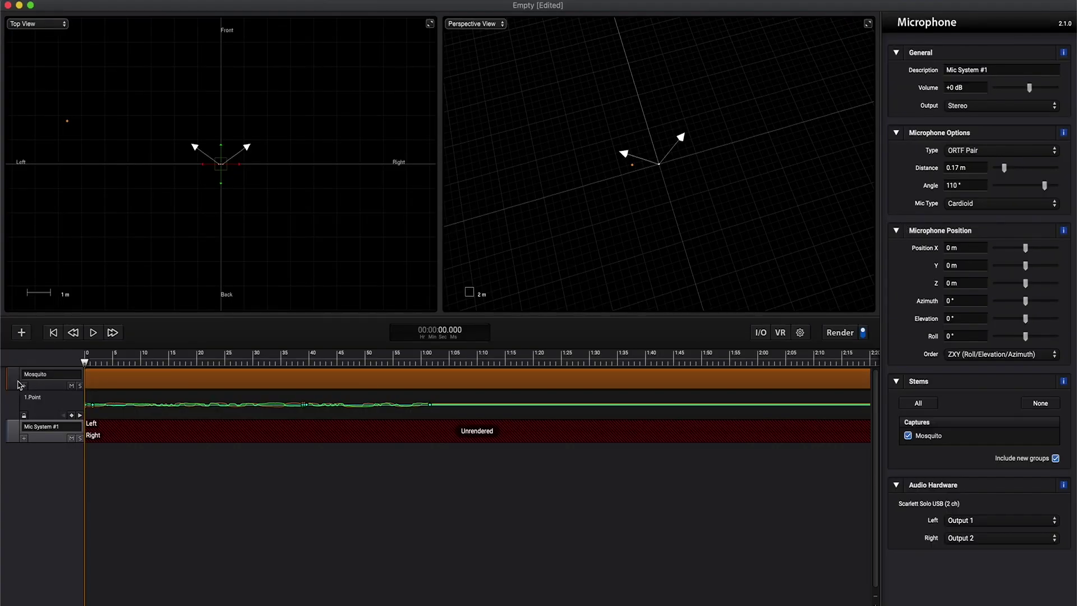
# Import the Fly_Buzz_Insistent_ODC-0029-285.wav file from the Insects - Flying folder into the Mosquito track
pyautogui.click(40, 383)
pyautogui.click(911, 171)
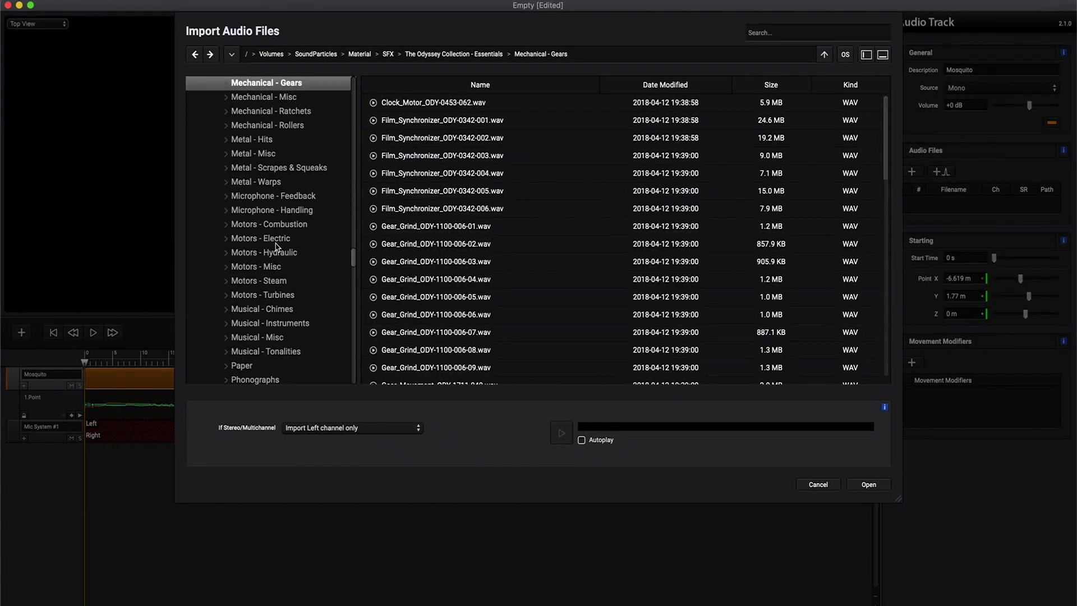
pyautogui.scroll(6, 278, 246)
pyautogui.scroll(4, 277, 245)
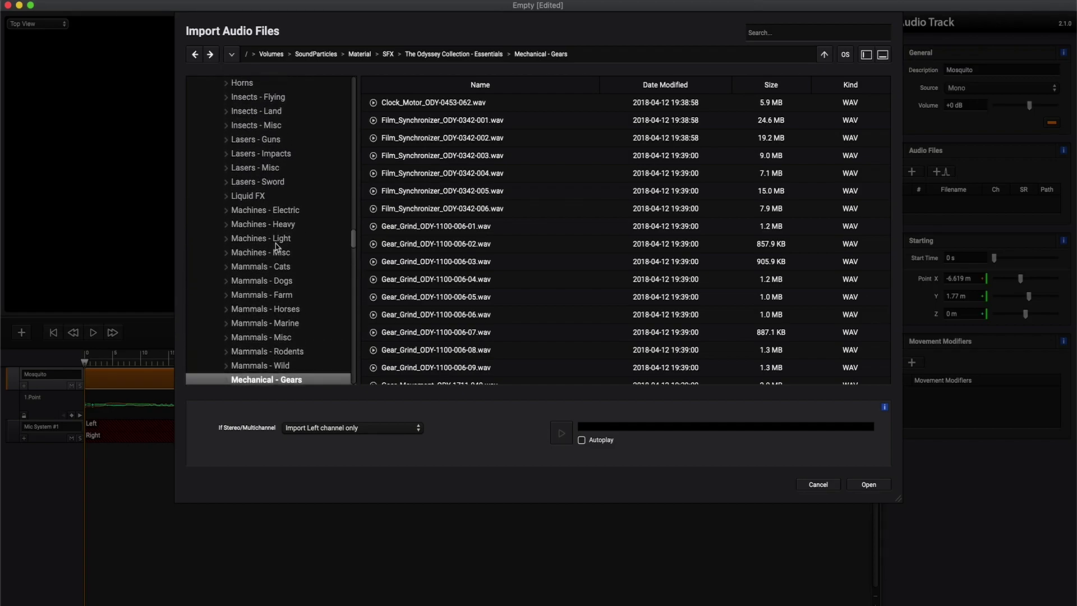
pyautogui.click(268, 168)
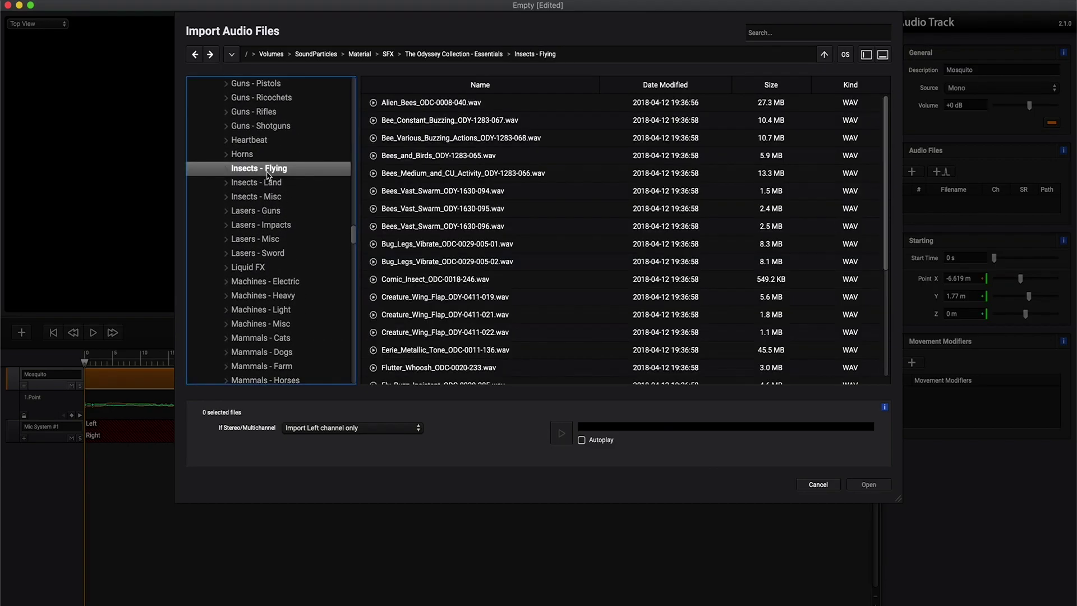
pyautogui.scroll(-2, 457, 255)
pyautogui.scroll(-1, 457, 255)
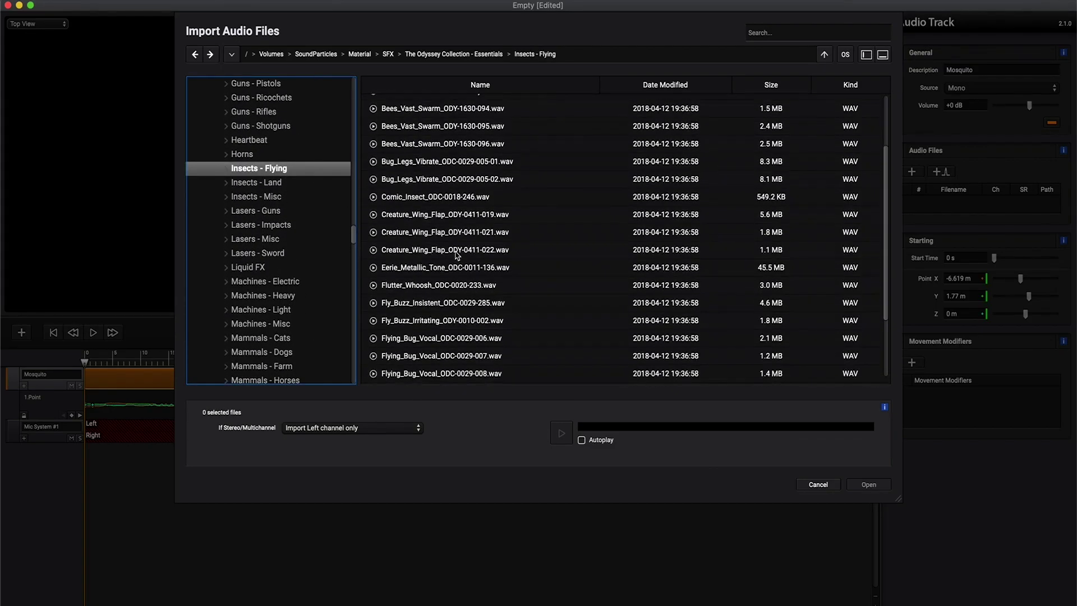
pyautogui.click(420, 304)
pyautogui.click(868, 485)
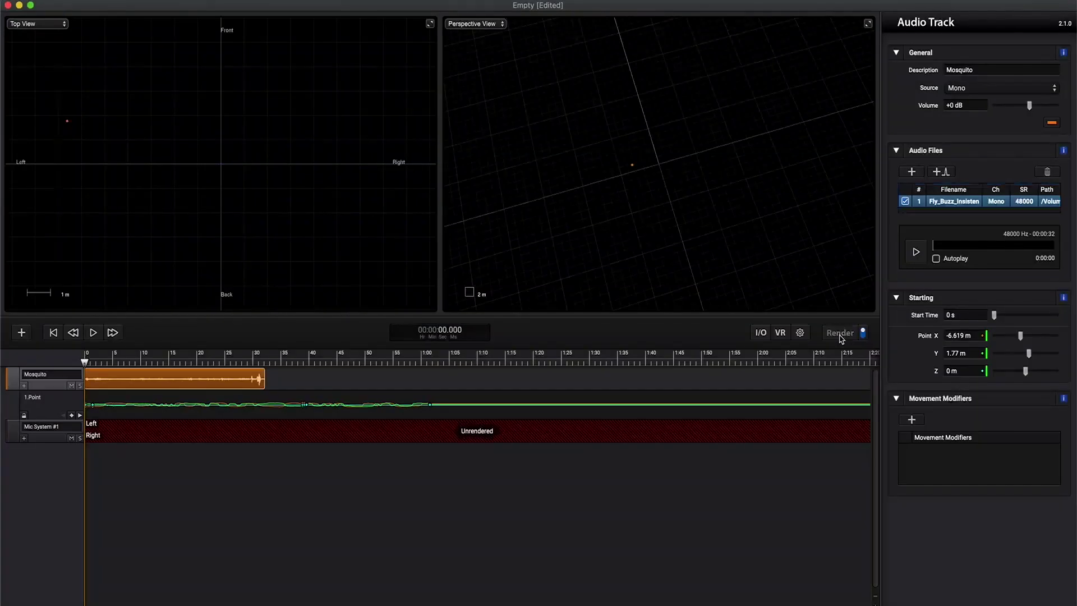
# Render and play the scene, raising the Mosquito track's volume to about +9.664 dB
pyautogui.click(840, 337)
pyautogui.press('space')
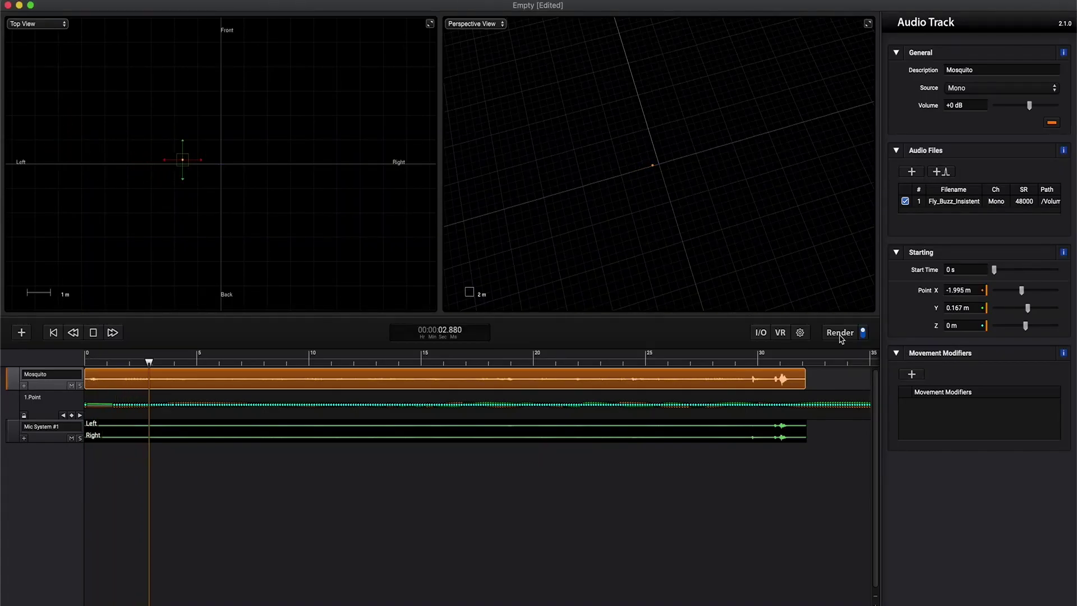
pyautogui.moveTo(1029, 105); pyautogui.dragTo(1042, 106)
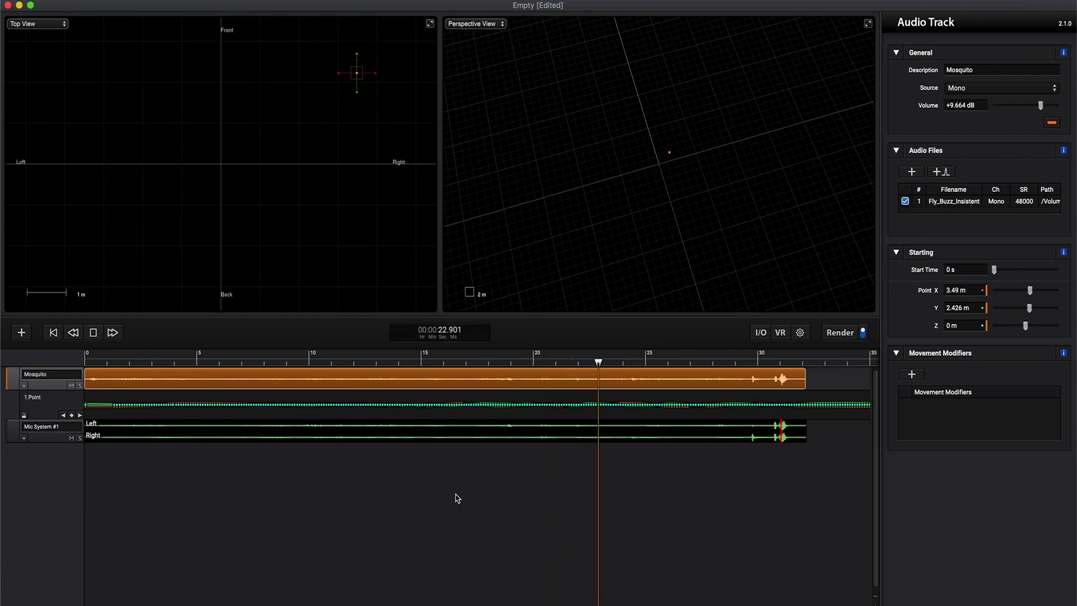
pyautogui.press('space')
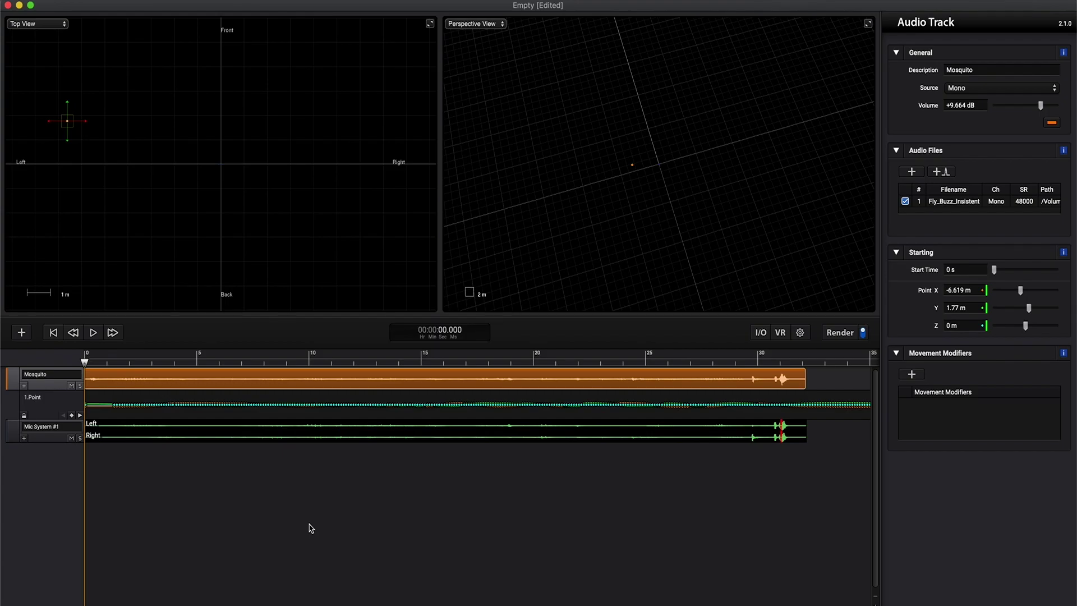
# Duplicate the Mosquito track and rename the copy Mosquito 2
pyautogui.rightClick(15, 378)
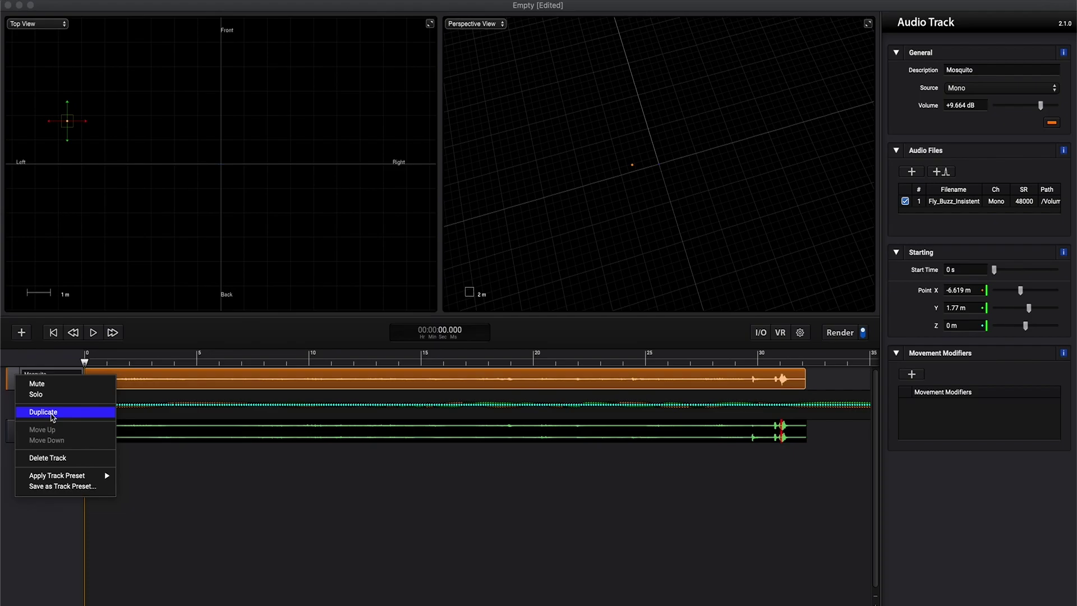
pyautogui.click(53, 415)
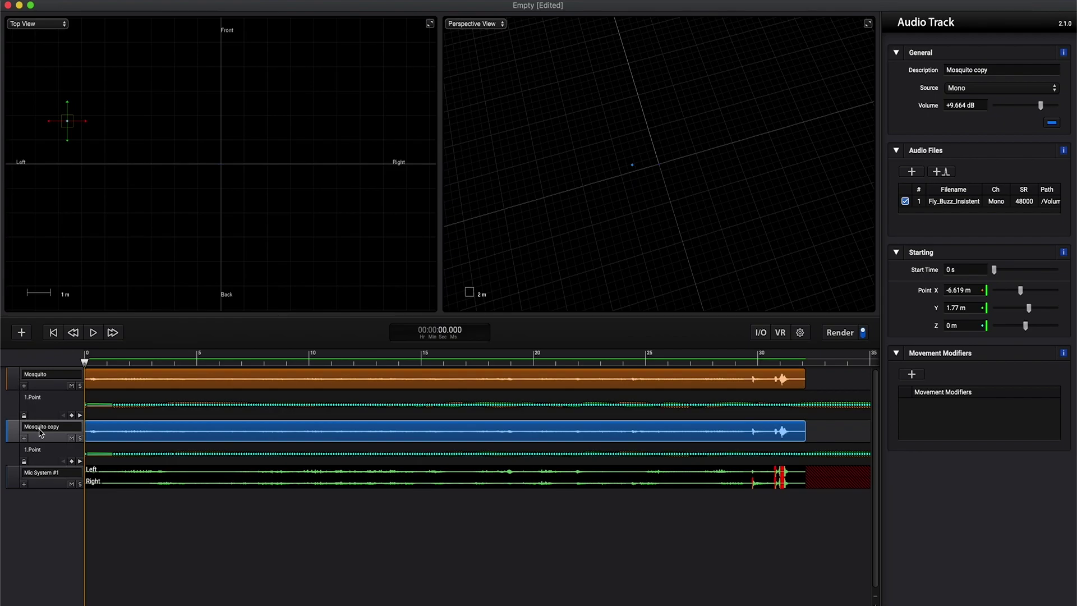
pyautogui.click(996, 71)
pyautogui.press('BackSpace')
pyautogui.press('BackSpace')
pyautogui.write('2')
pyautogui.press('Return')
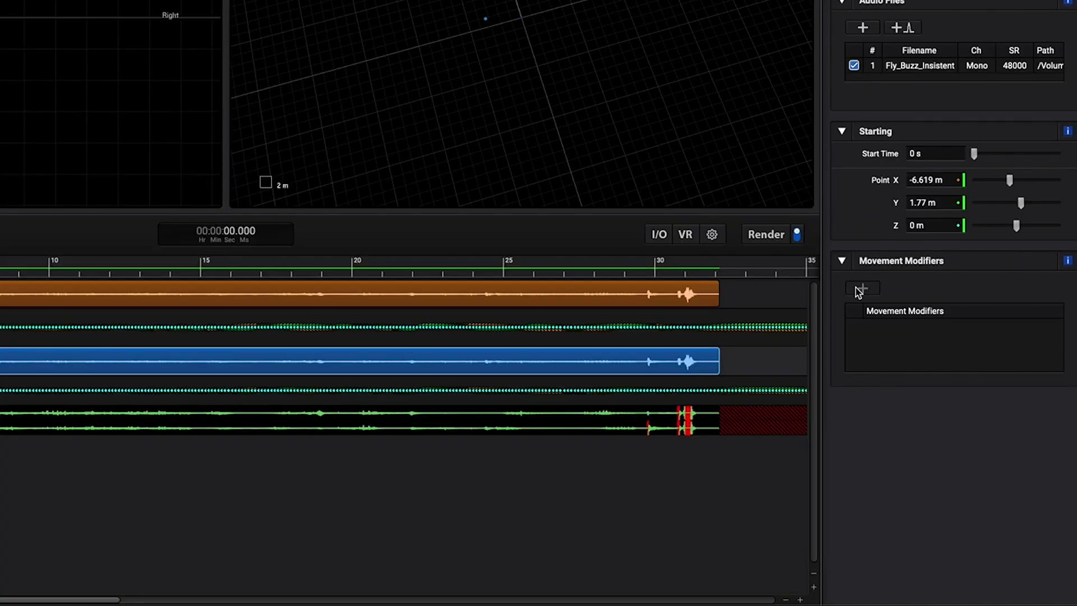
# Add a rotation velocity movement modifier to the Mosquito 2 track and render the scene
pyautogui.click(860, 289)
pyautogui.moveTo(891, 321)
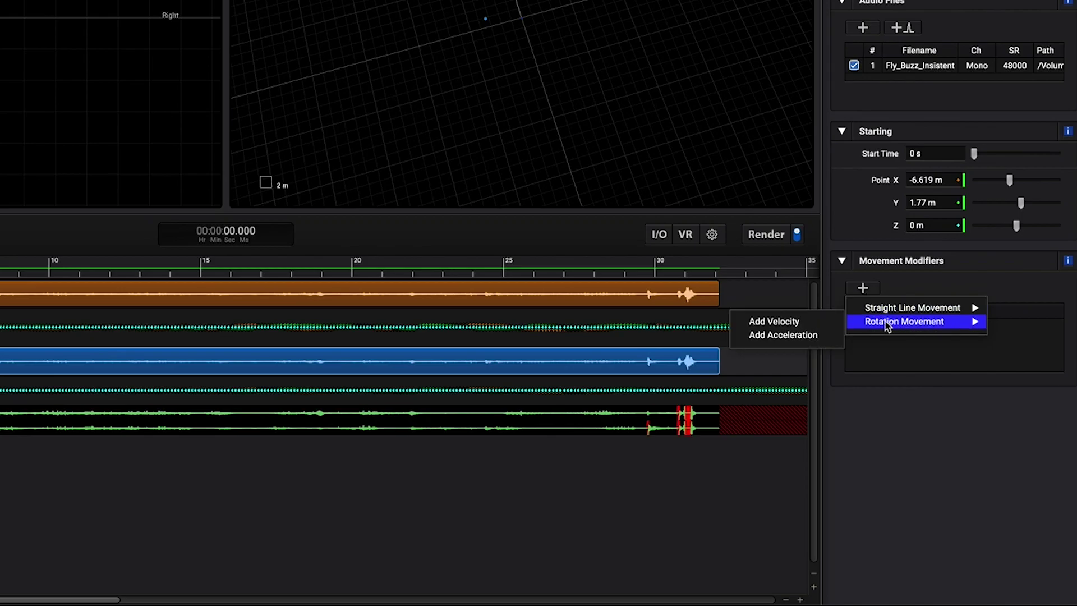
pyautogui.click(780, 321)
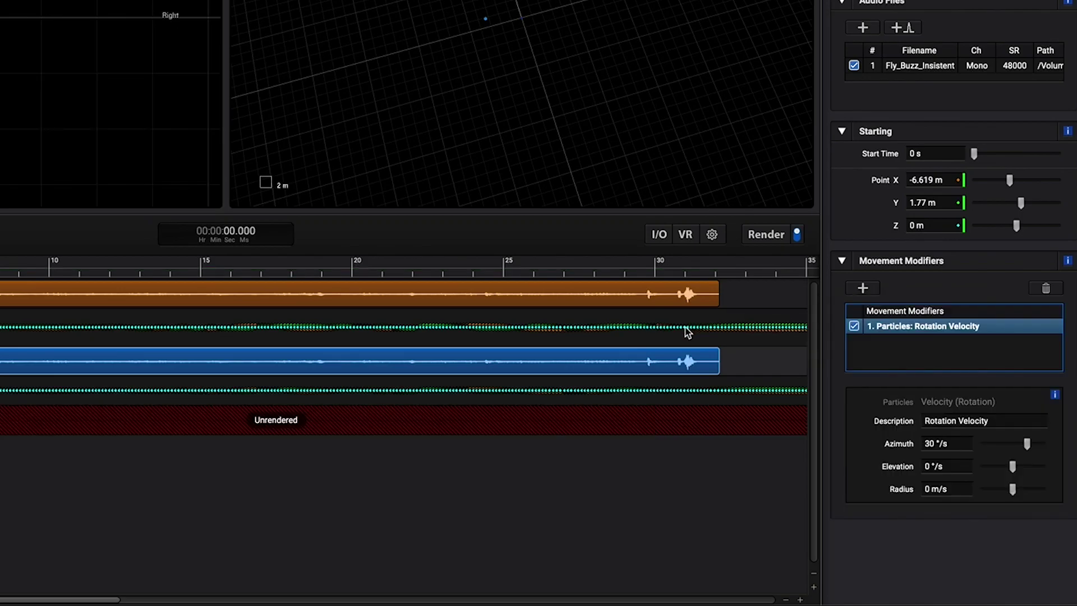
pyautogui.click(756, 234)
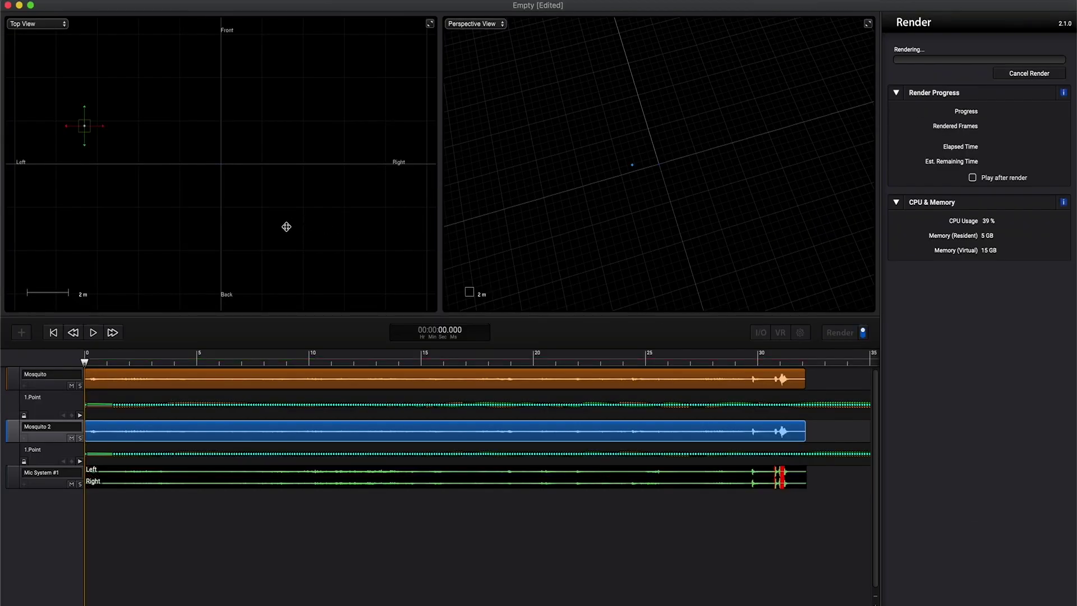
# Play back the rendered scene, switching between the Mosquito and Mosquito 2 tracks to compare their movement
pyautogui.press('space')
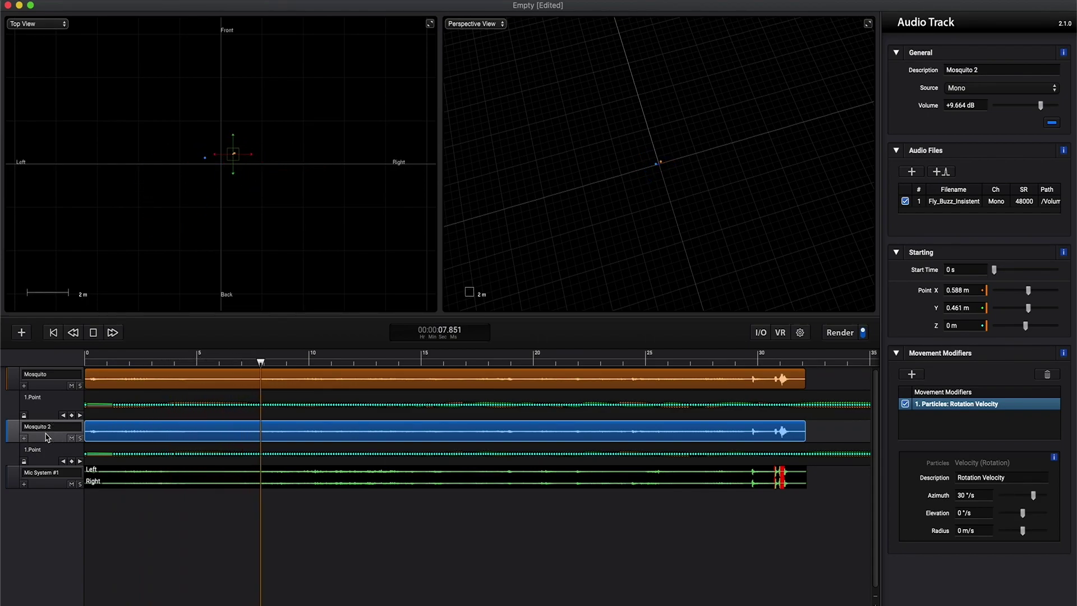
pyautogui.click(54, 417)
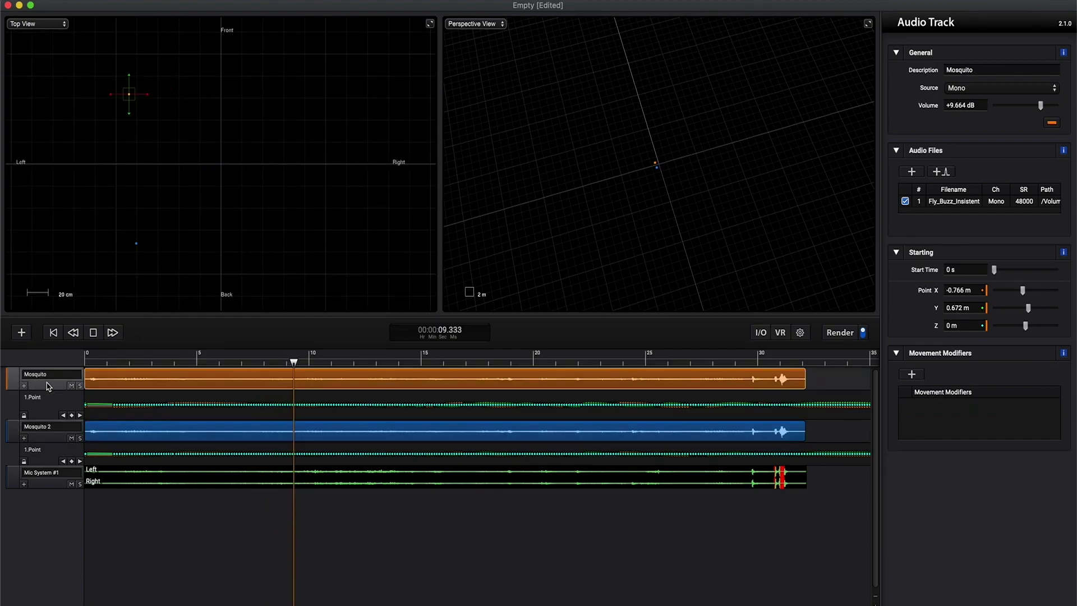
pyautogui.click(56, 436)
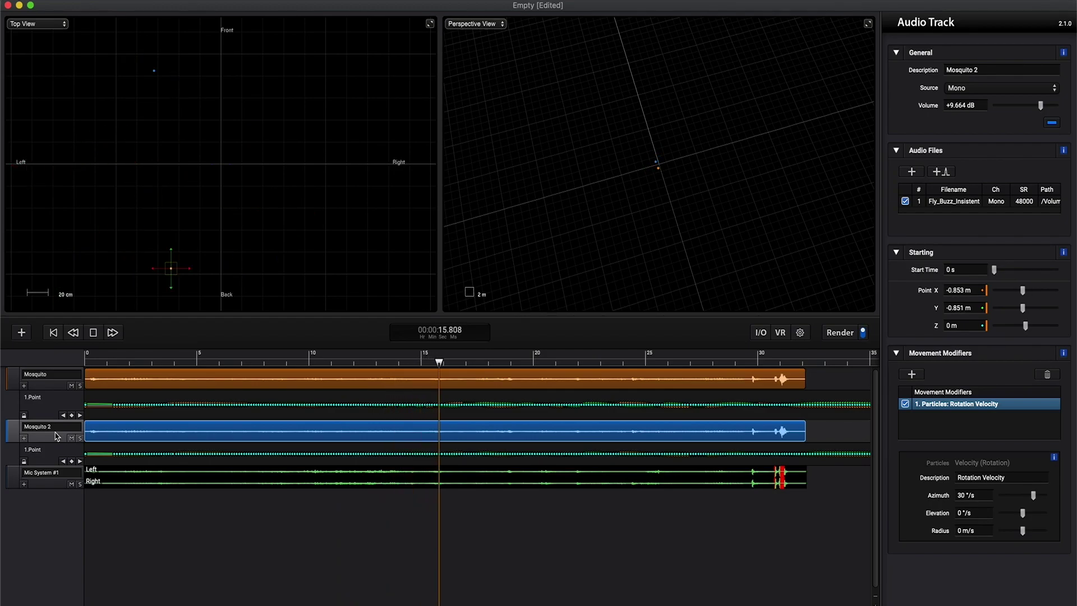
pyautogui.click(56, 384)
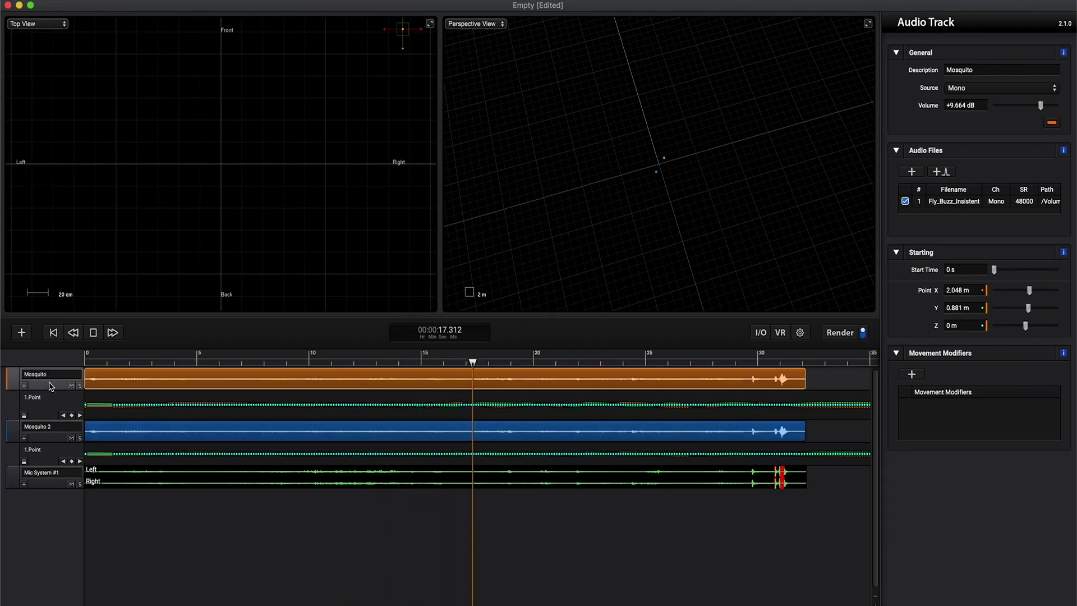
pyautogui.click(59, 431)
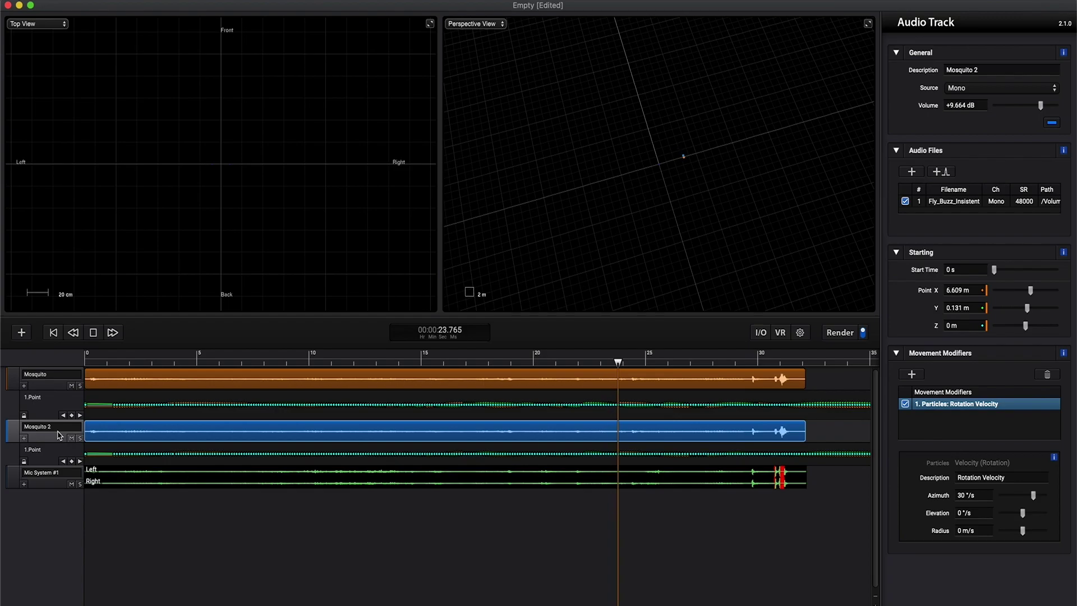
pyautogui.press('space')
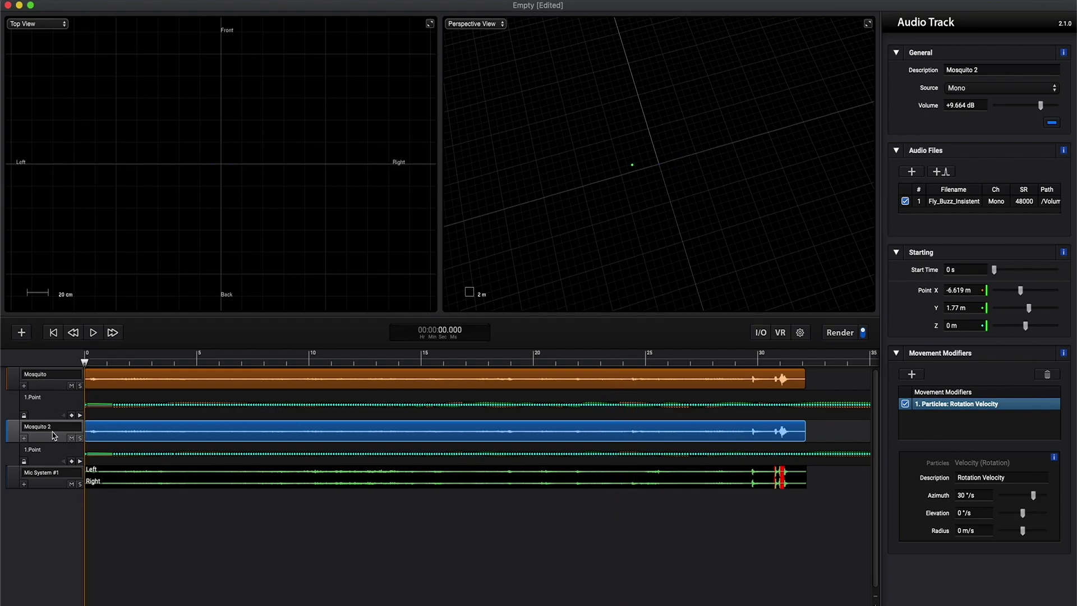
# Duplicate the Mosquito 2 track and rename the copy Mosquito 3
pyautogui.press('super+d')
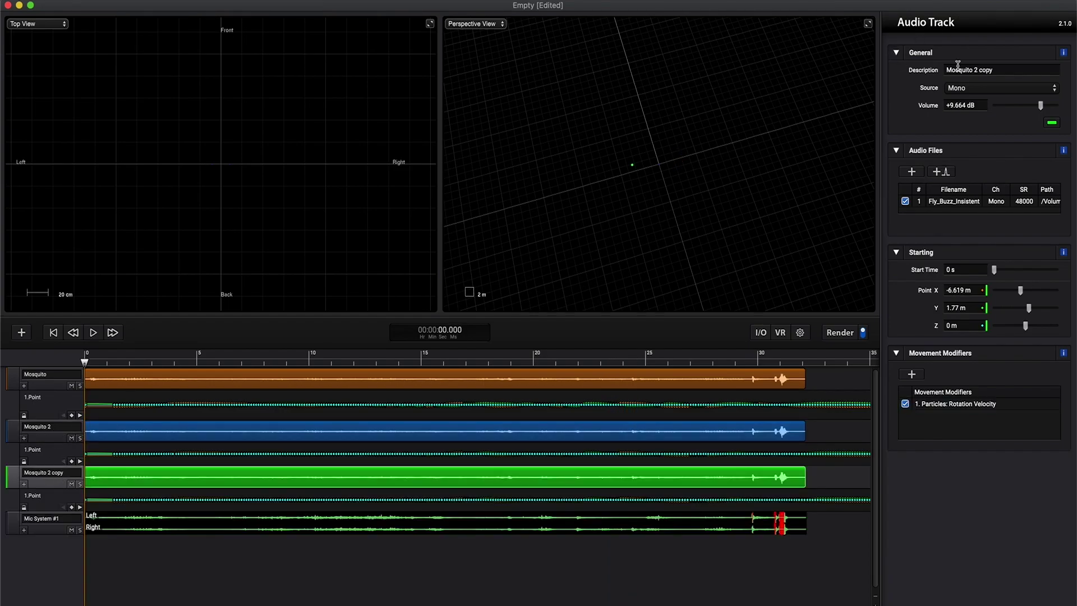
pyautogui.moveTo(974, 69); pyautogui.dragTo(1044, 73)
pyautogui.write('3')
pyautogui.press('Return')
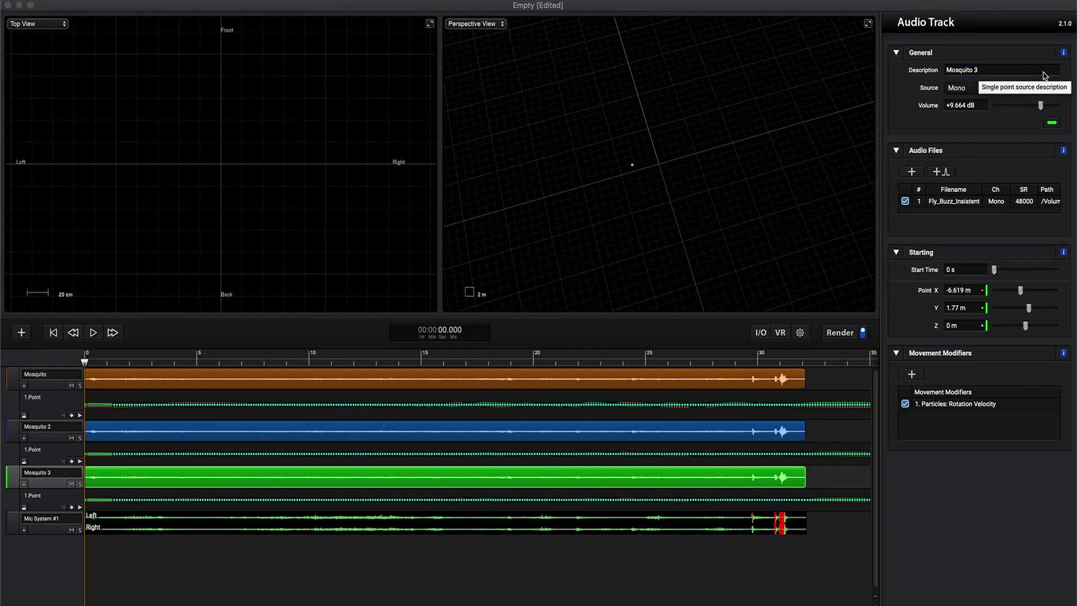
# Set the azimuth velocity of the Mosquito 3 track's rotation modifier to -50 °/s
pyautogui.click(954, 405)
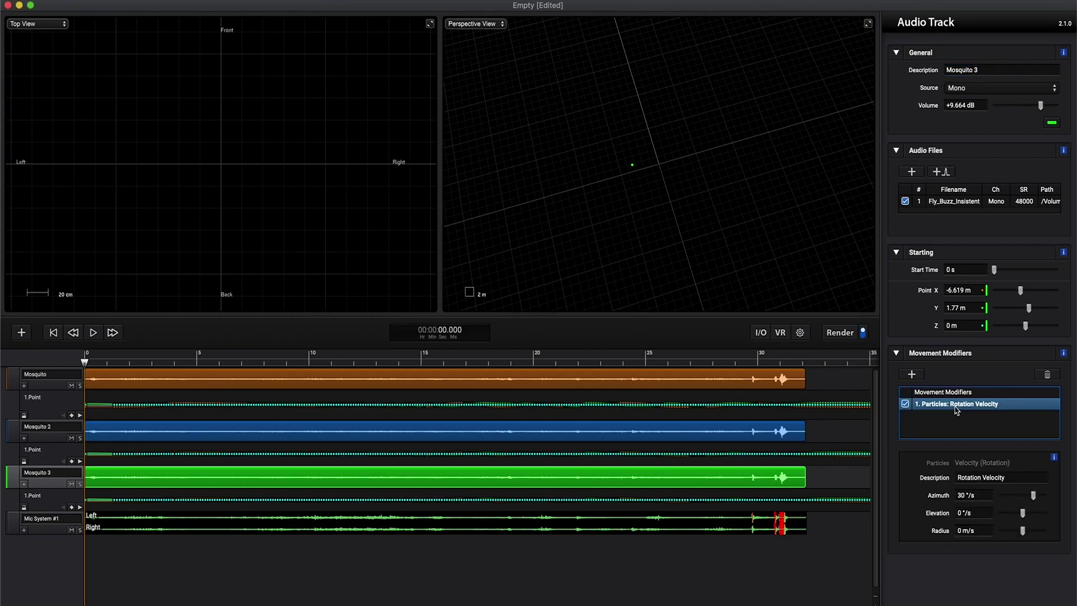
pyautogui.click(973, 495)
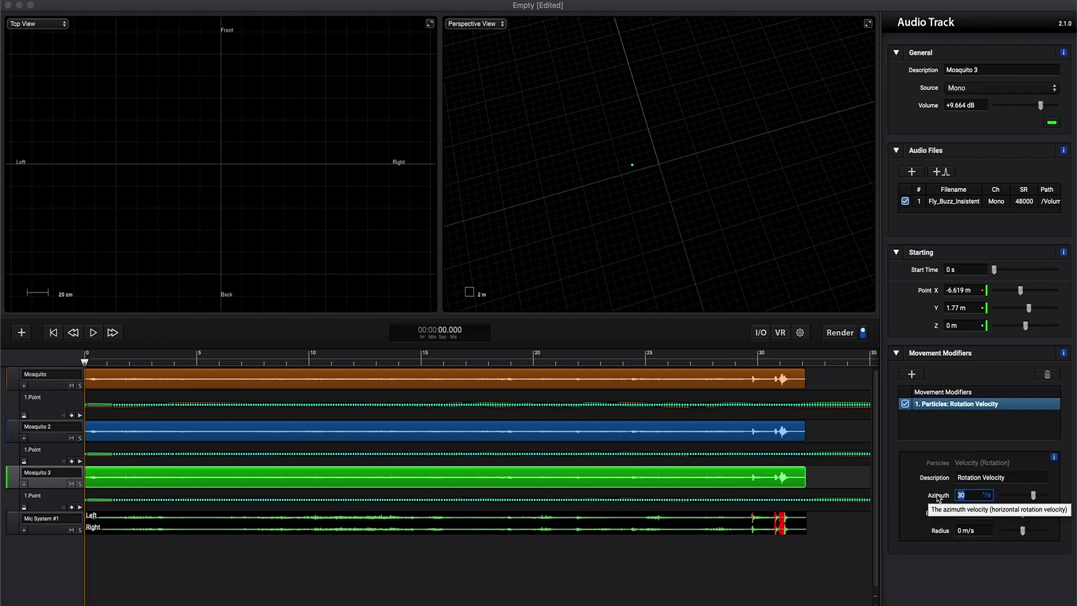
pyautogui.write('-50')
pyautogui.press('Return')
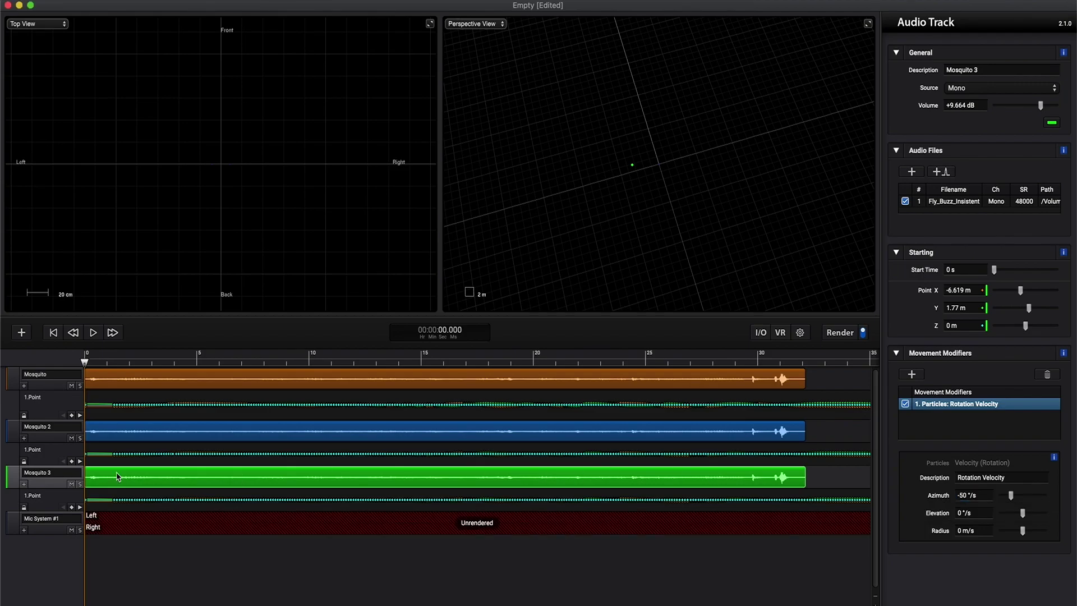
# Duplicate the Mosquito 3 track and rename the copy Mosquito 4
pyautogui.press('super+d')
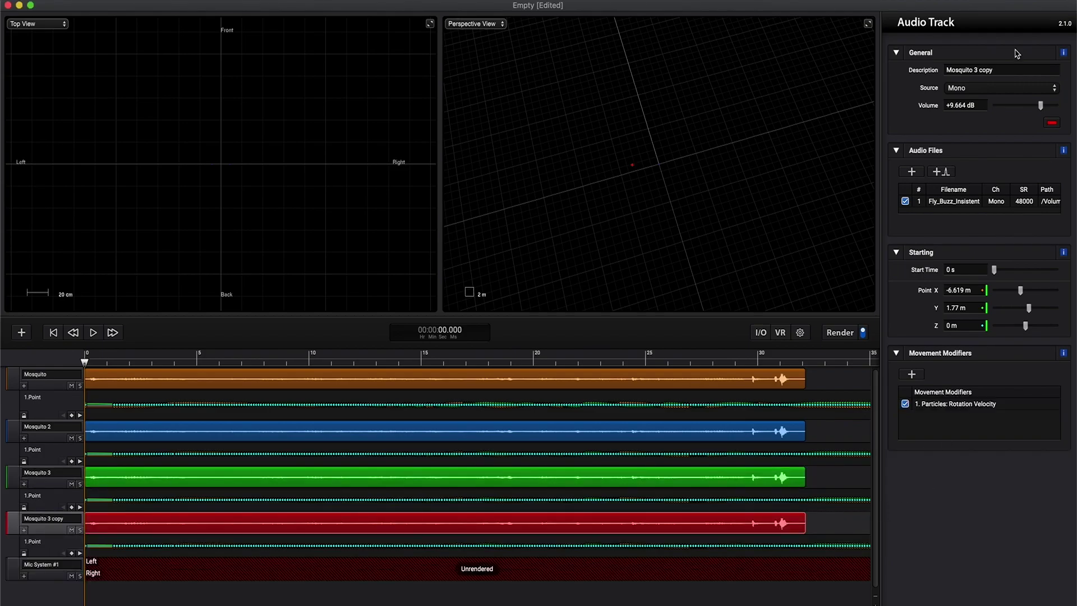
pyautogui.tripleClick(974, 69)
pyautogui.write('Mosquito 4')
pyautogui.press('Return')
# Change the azimuth velocity of the Mosquito 4 track's rotation modifier
pyautogui.click(958, 404)
pyautogui.doubleClick(962, 495)
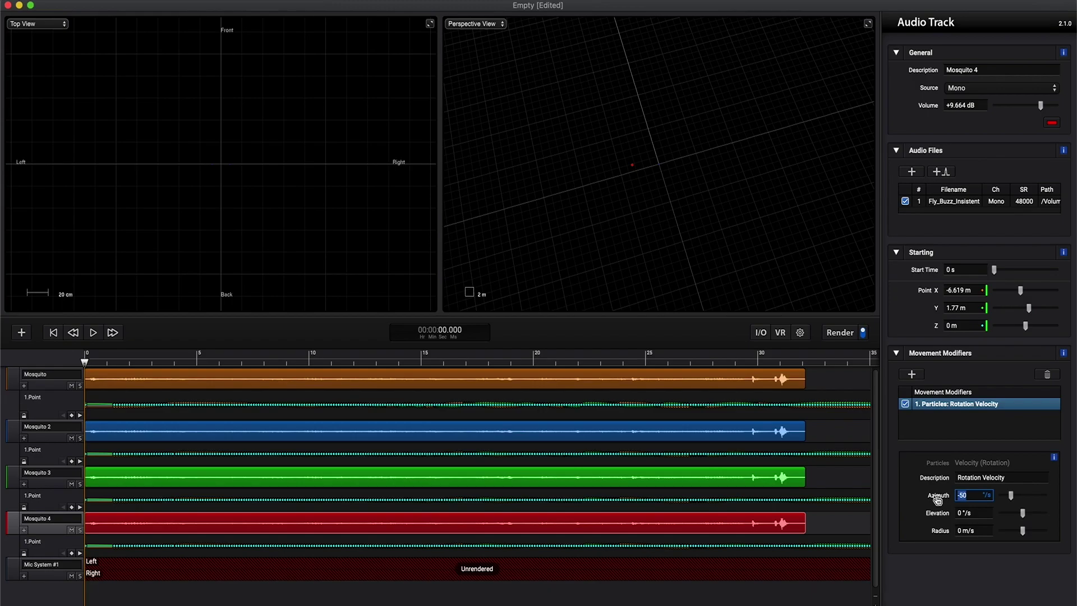
pyautogui.press('Return')
# Duplicate the Mosquito 4 track and set the azimuth velocity of the copy's rotation modifier to -20 °/s
pyautogui.press('super+d')
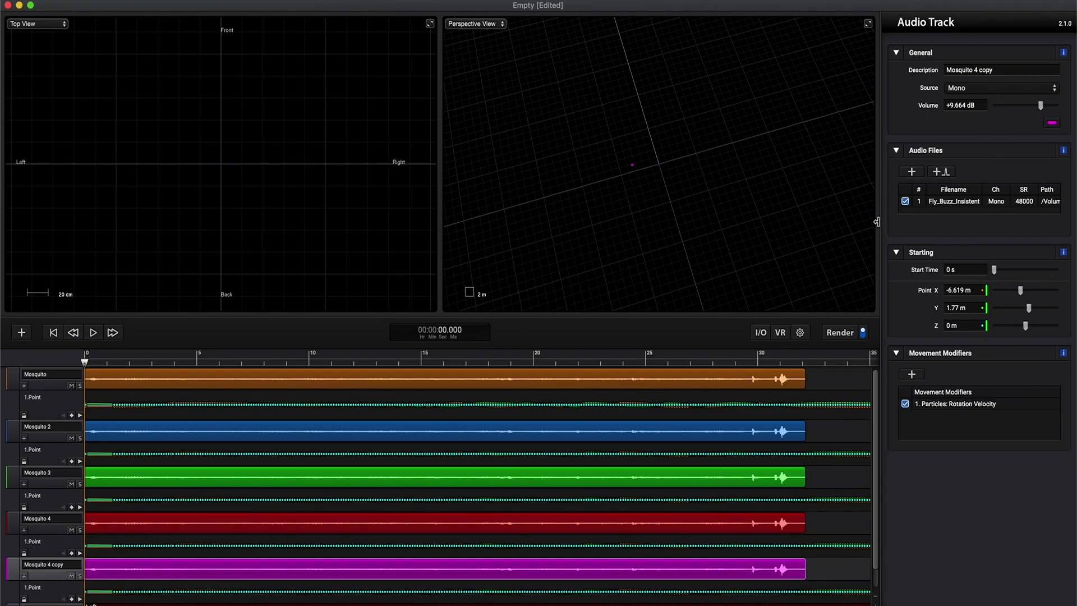
pyautogui.click(973, 408)
pyautogui.doubleClick(977, 494)
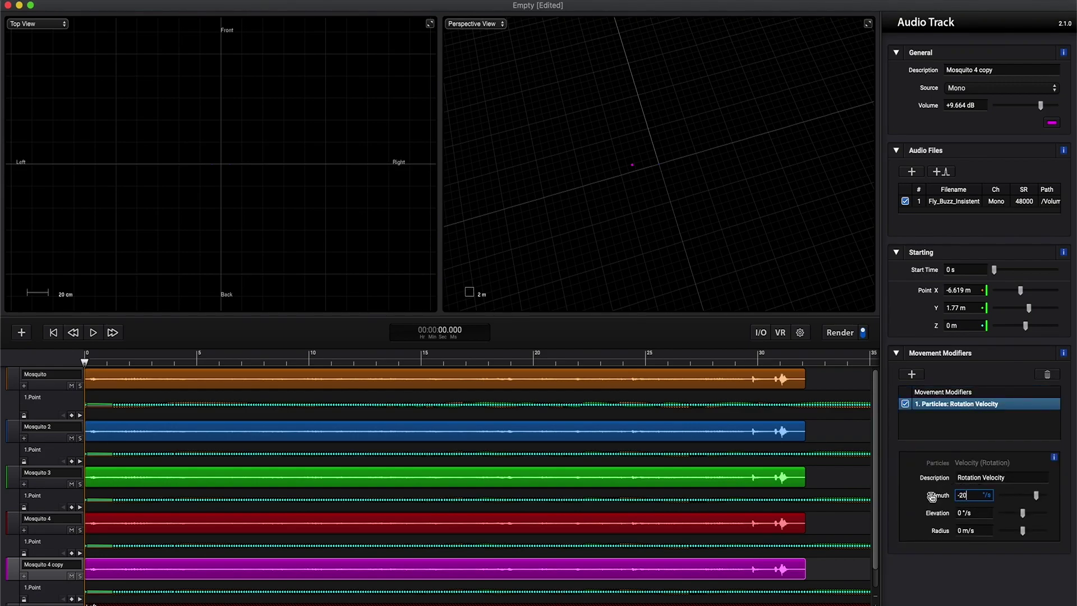
pyautogui.write('-20')
pyautogui.press('Return')
# Render the scene with all the mosquito tracks and play back the result, stopping near the end
pyautogui.click(839, 332)
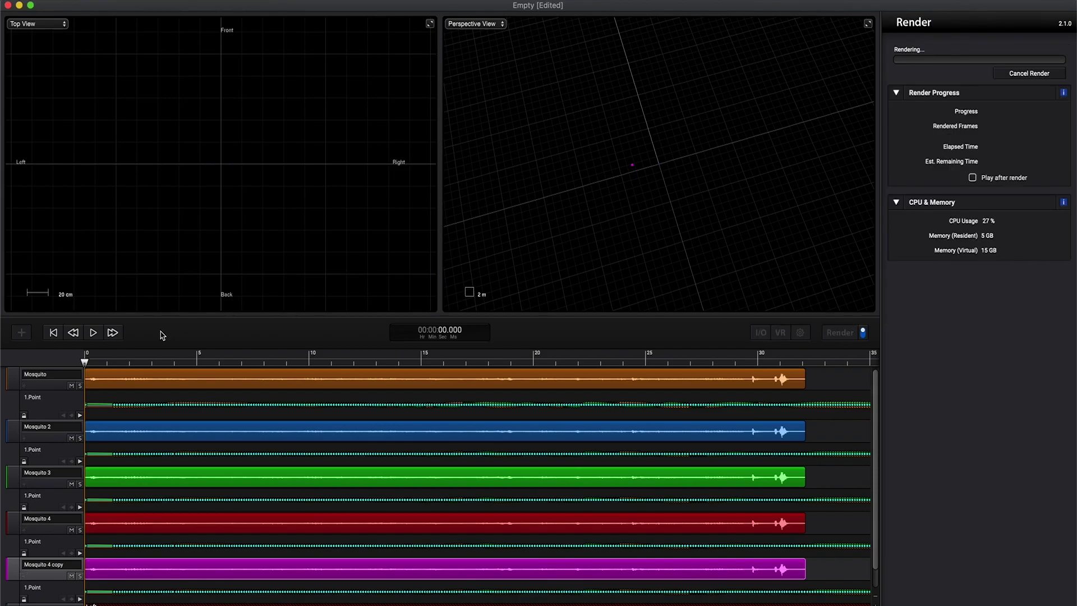
pyautogui.click(94, 332)
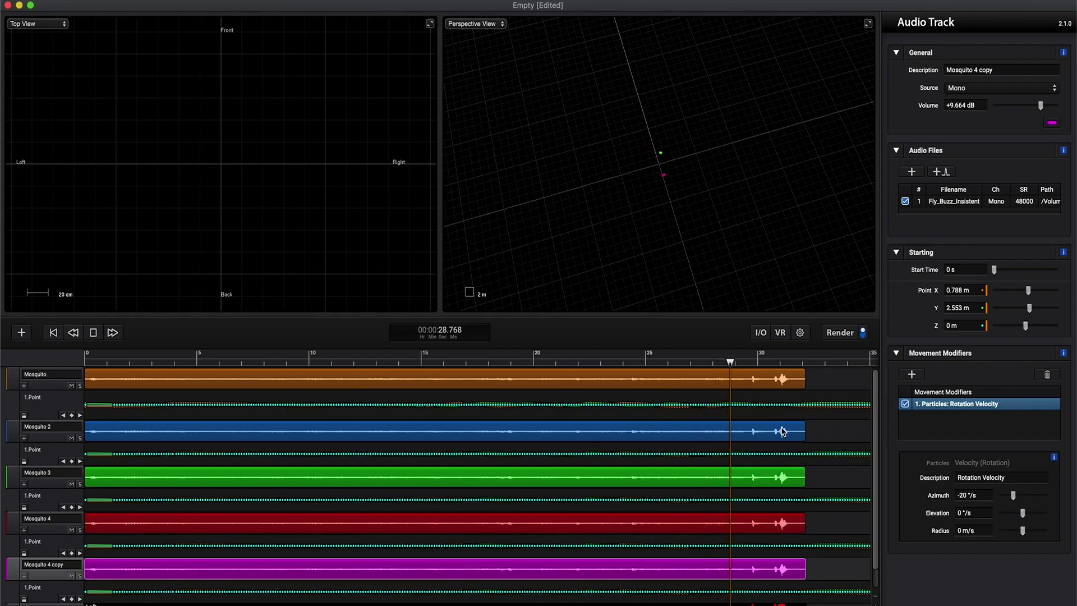
pyautogui.press('space')
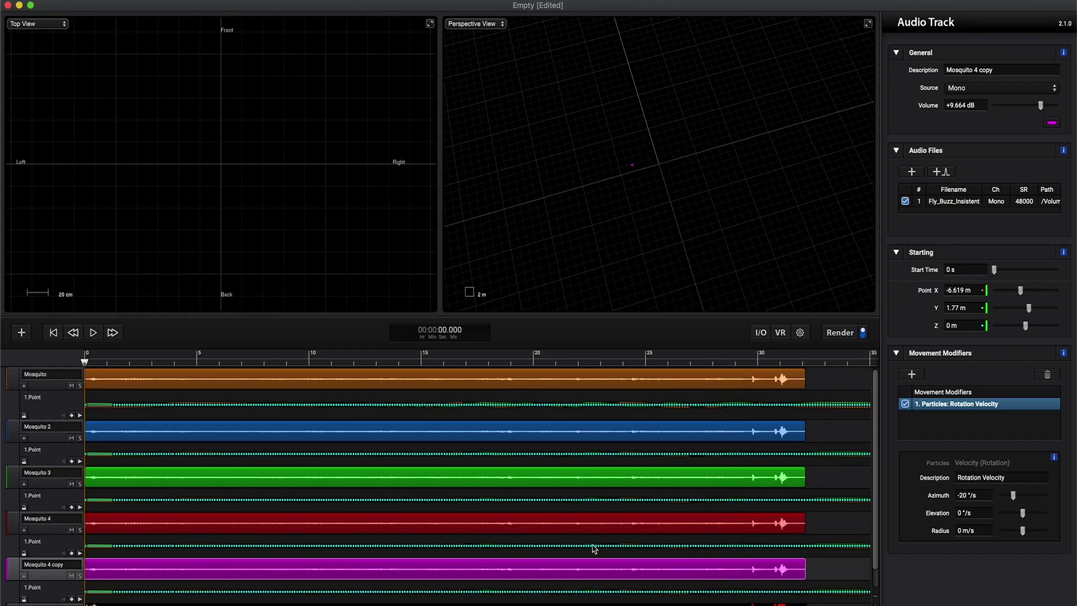
pyautogui.scroll(-1, 601, 539)
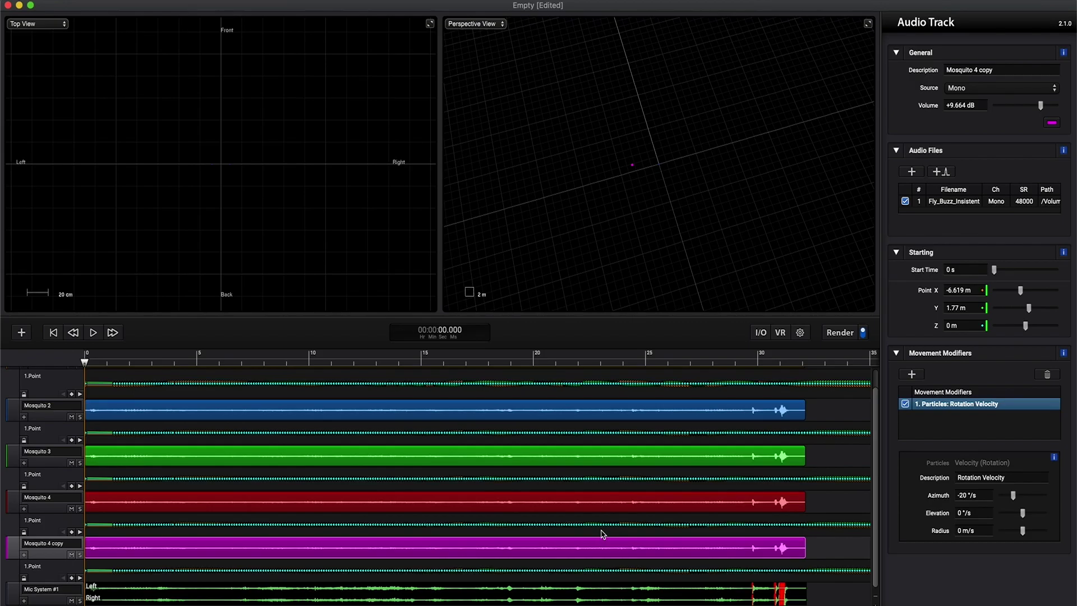